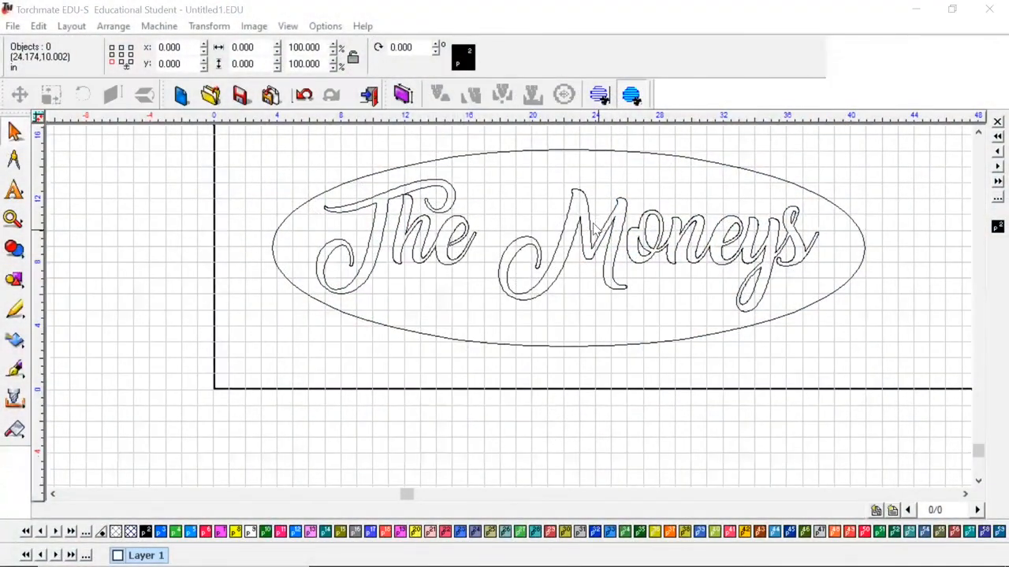
scroll(575, 252, down, 1)
scroll(508, 305, up, 2)
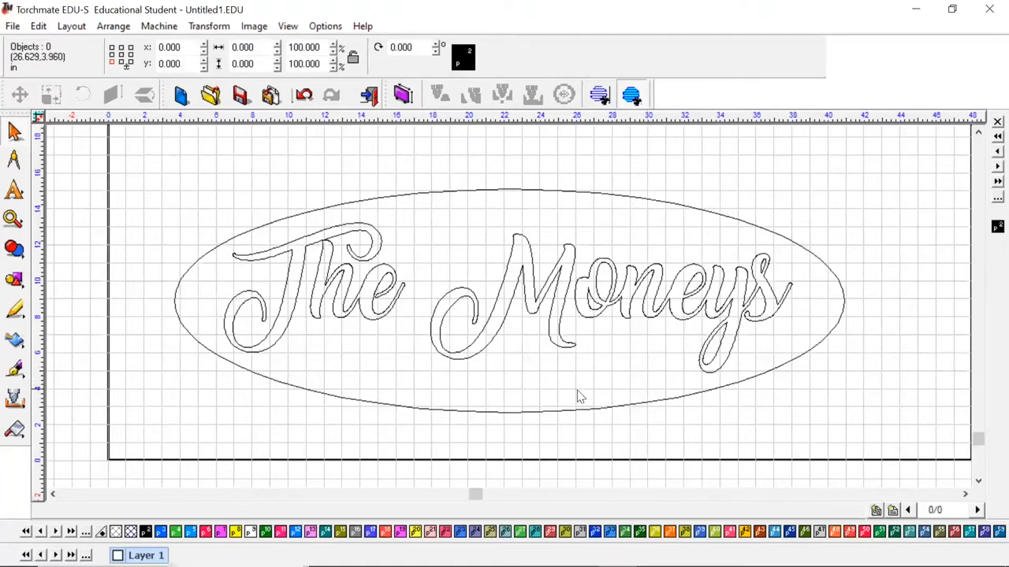
Step: Check the oval-and-lettering design by selecting and deselecting it around the canvas
click(477, 307)
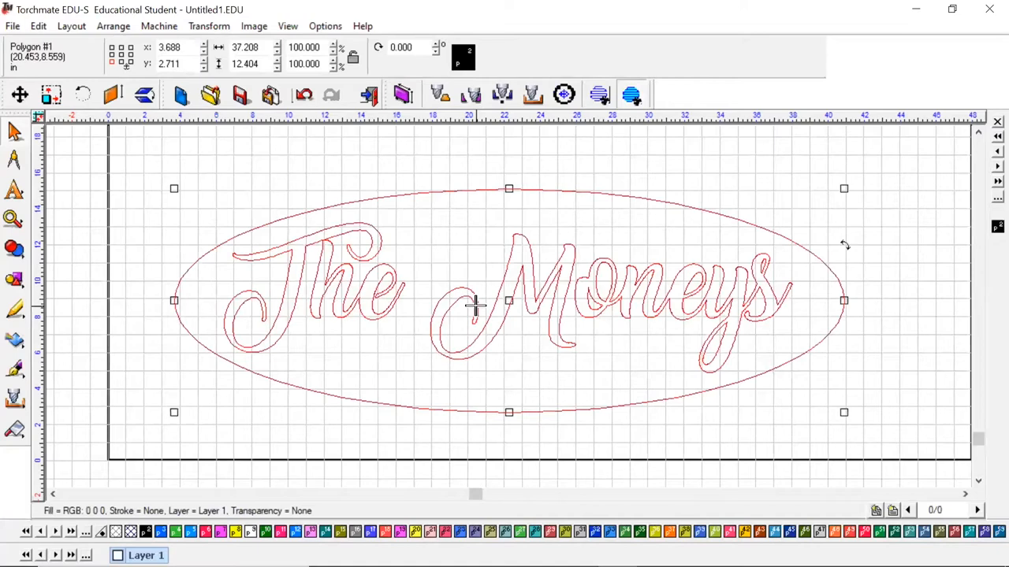
click(331, 440)
click(359, 280)
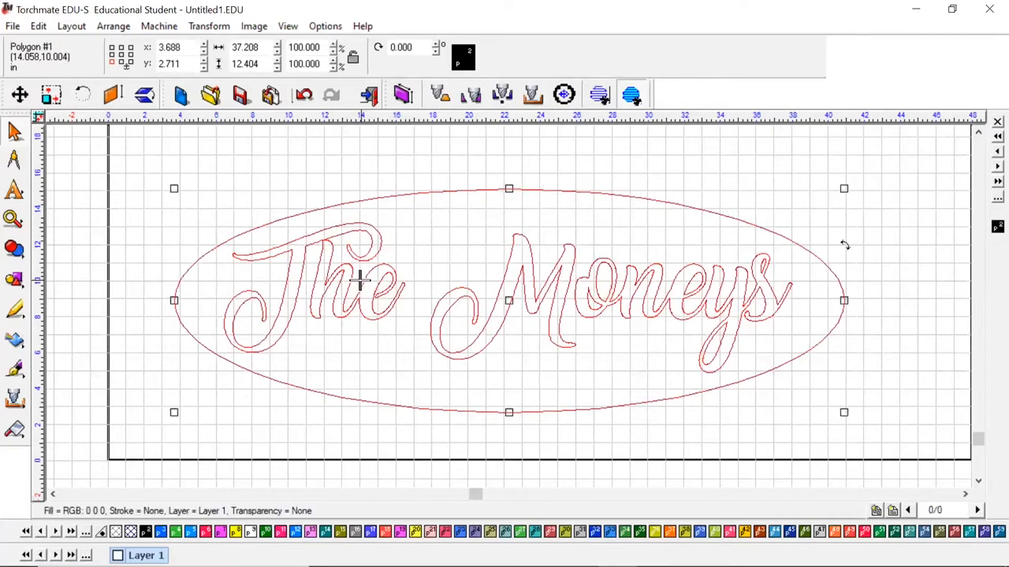
click(298, 443)
click(350, 403)
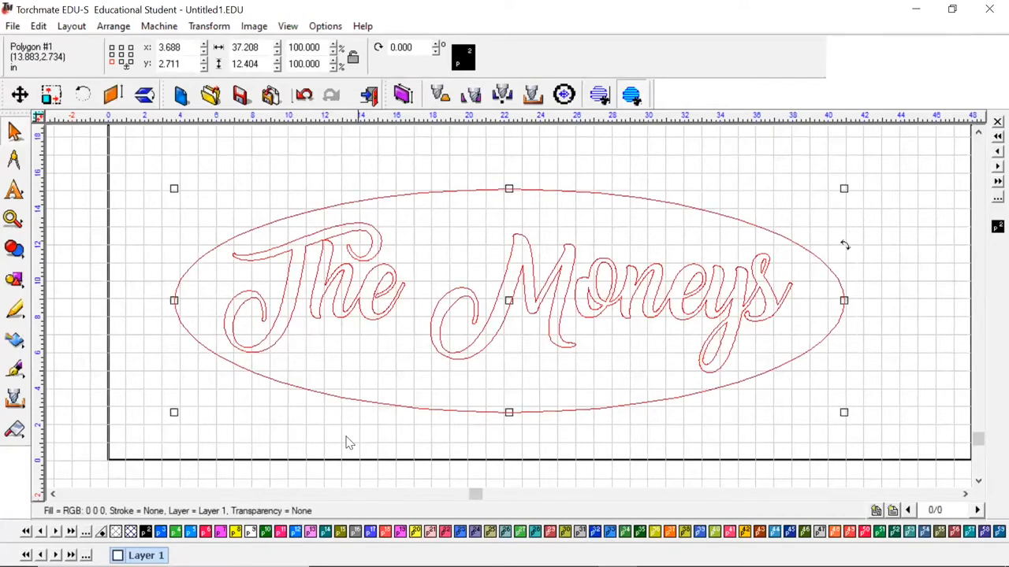
click(349, 439)
click(600, 306)
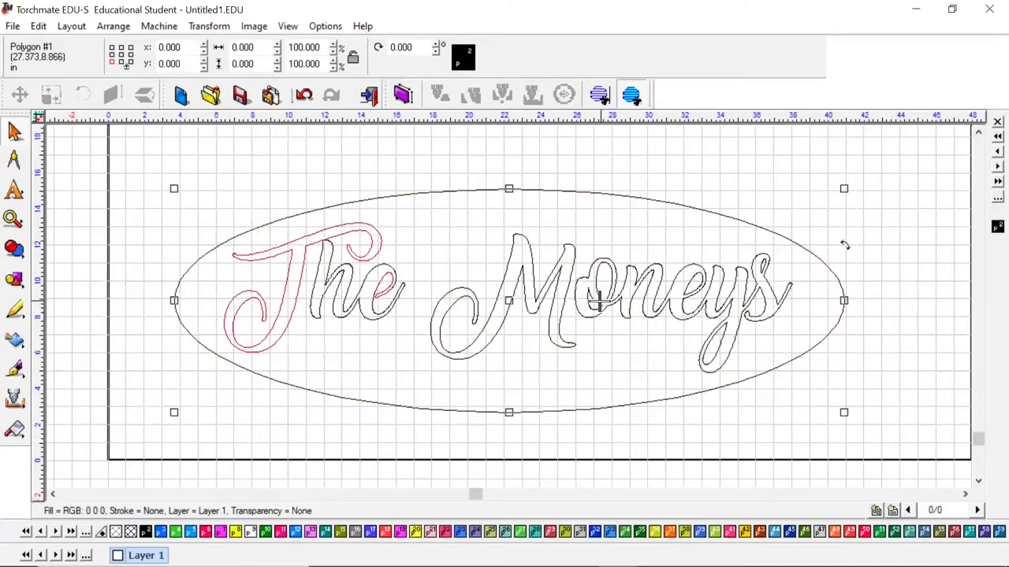
click(630, 440)
click(696, 355)
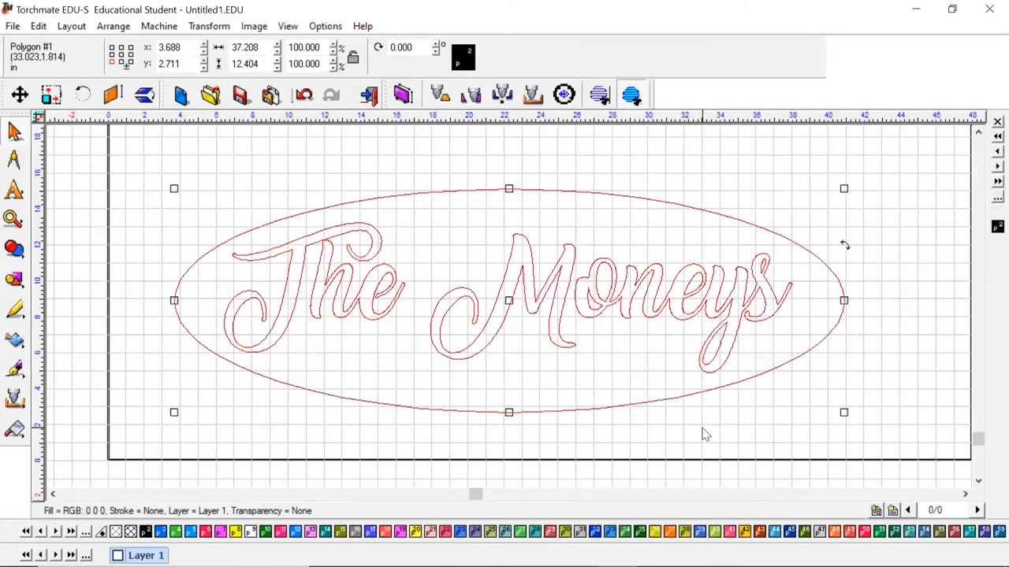
click(703, 429)
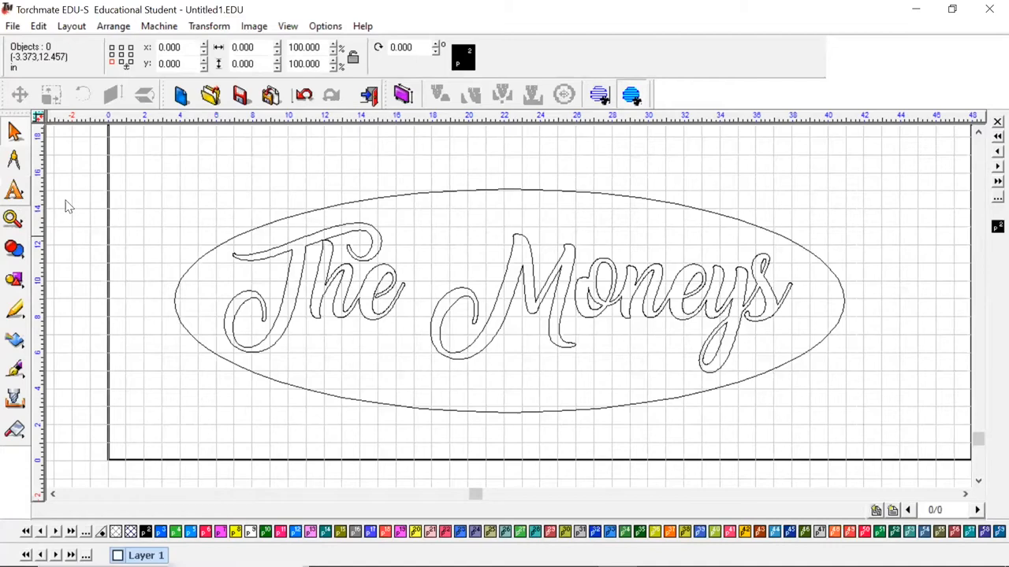
Step: Add the text 'Est 2010' inside the oval below The Moneys lettering
click(486, 394)
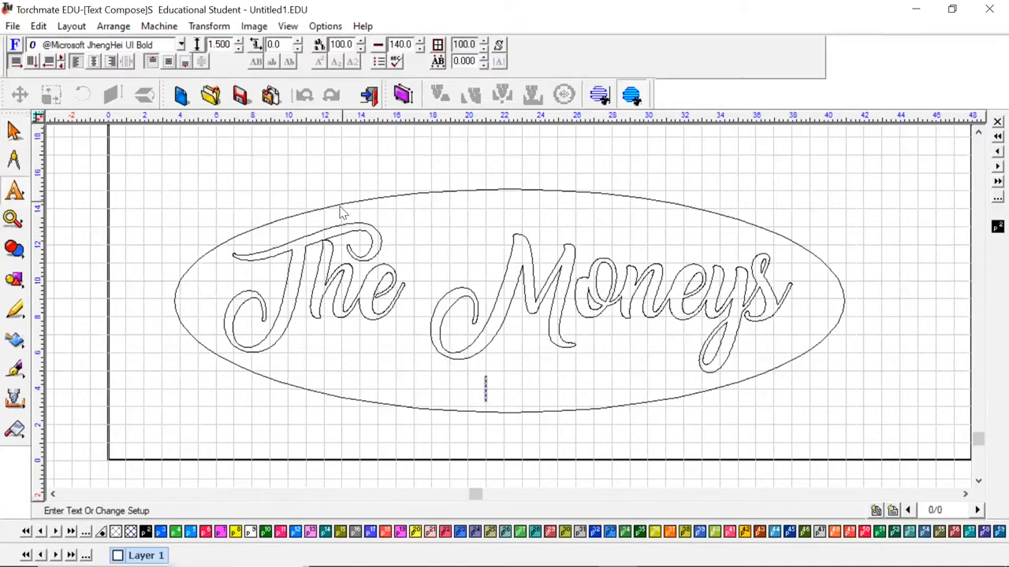
text(Es)
text(t 20)
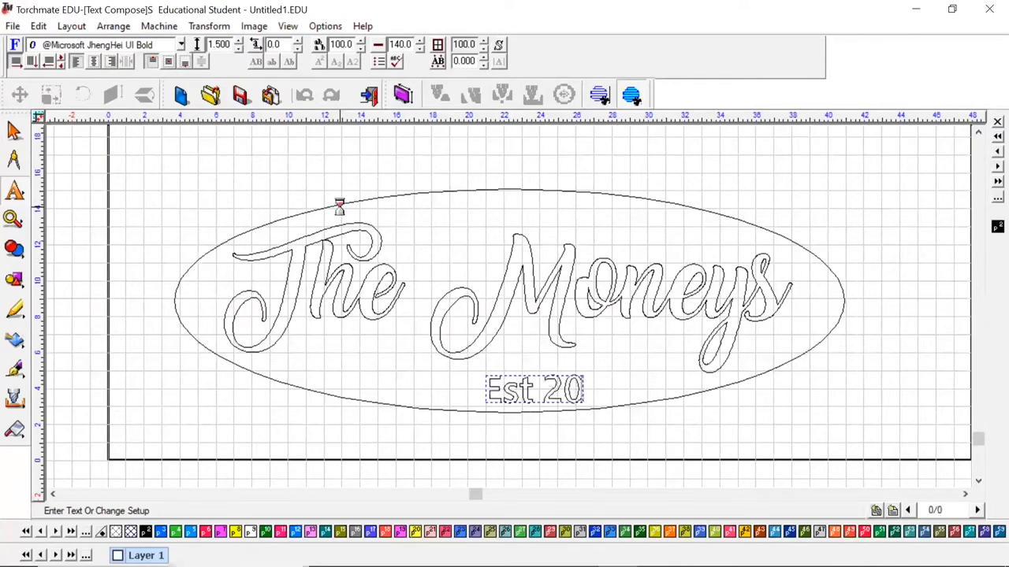
text(10)
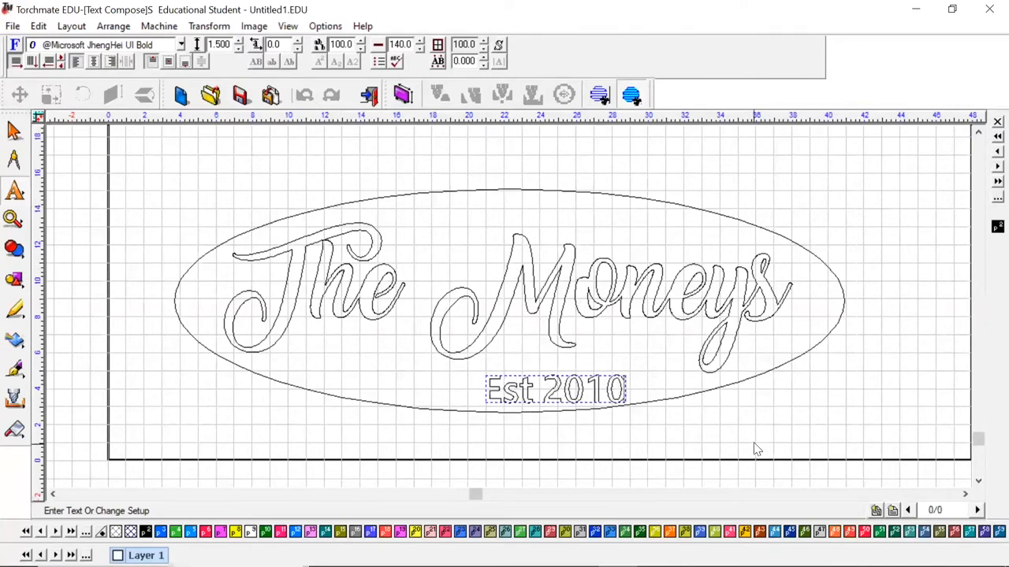
click(756, 449)
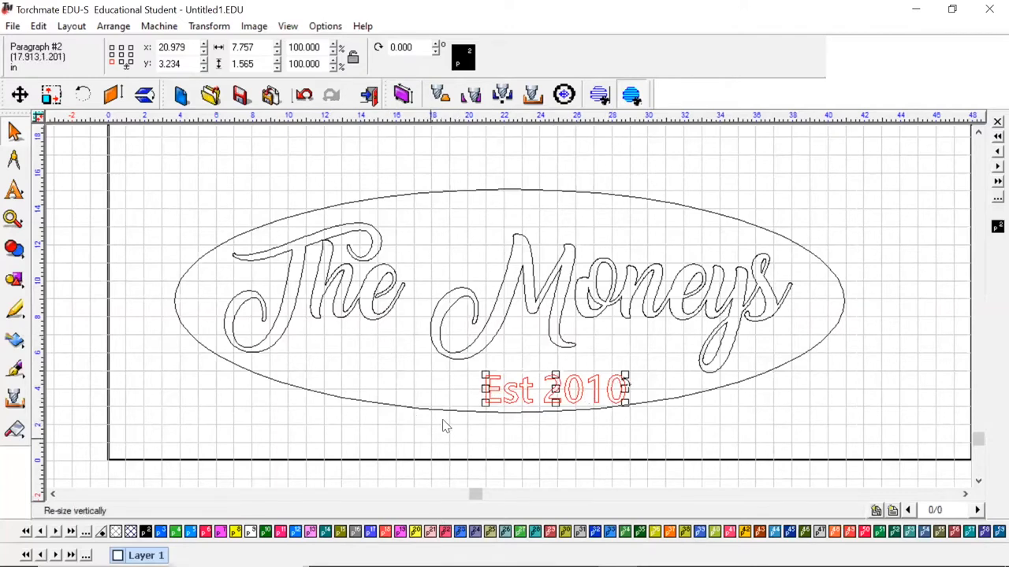
key(ctrl+a)
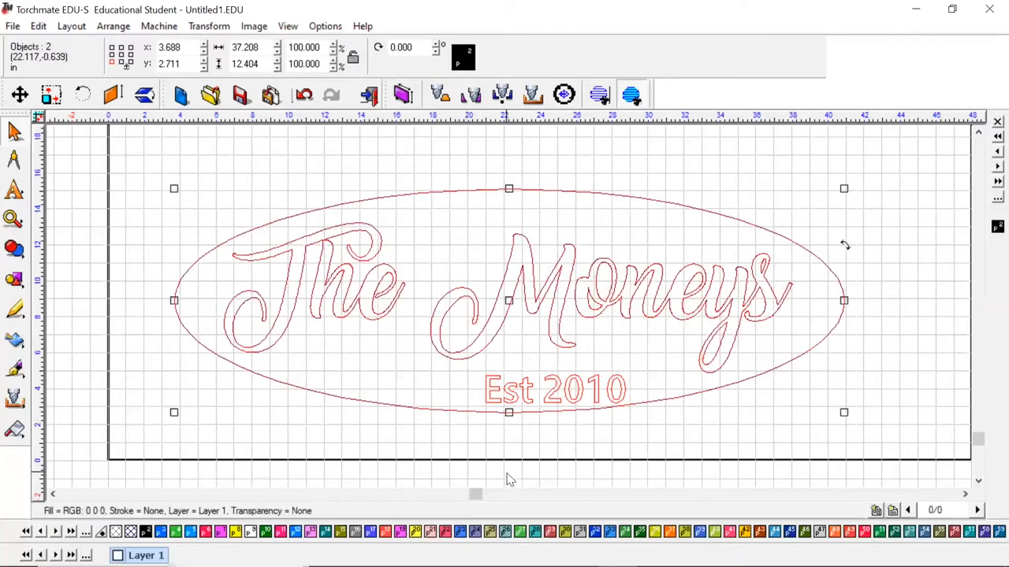
click(208, 26)
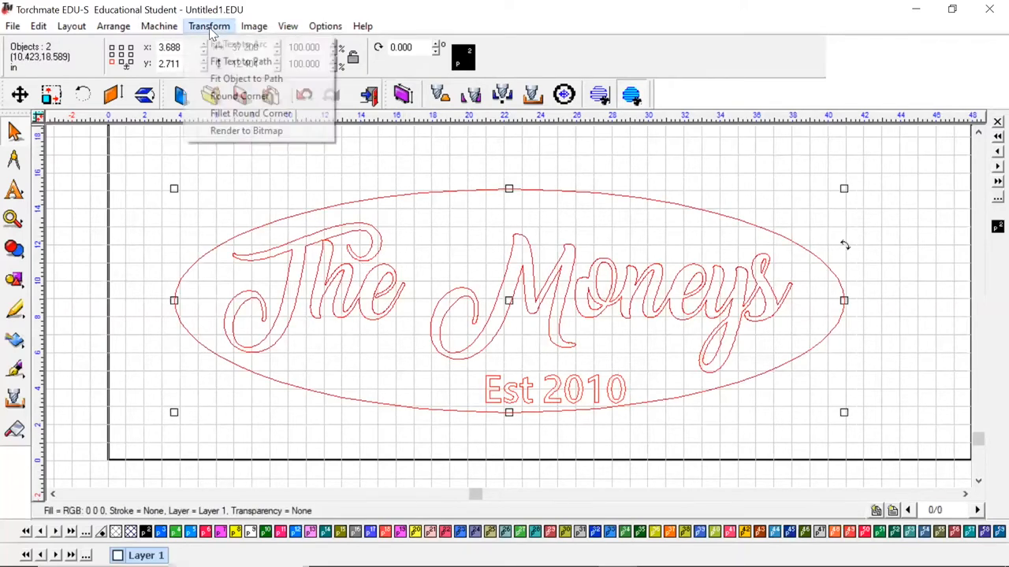
click(284, 63)
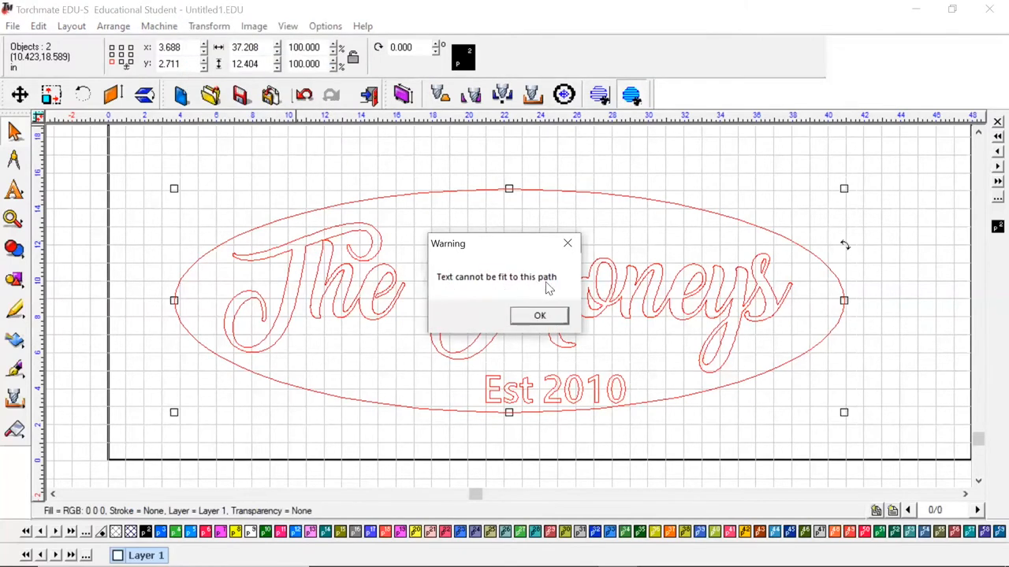
click(540, 316)
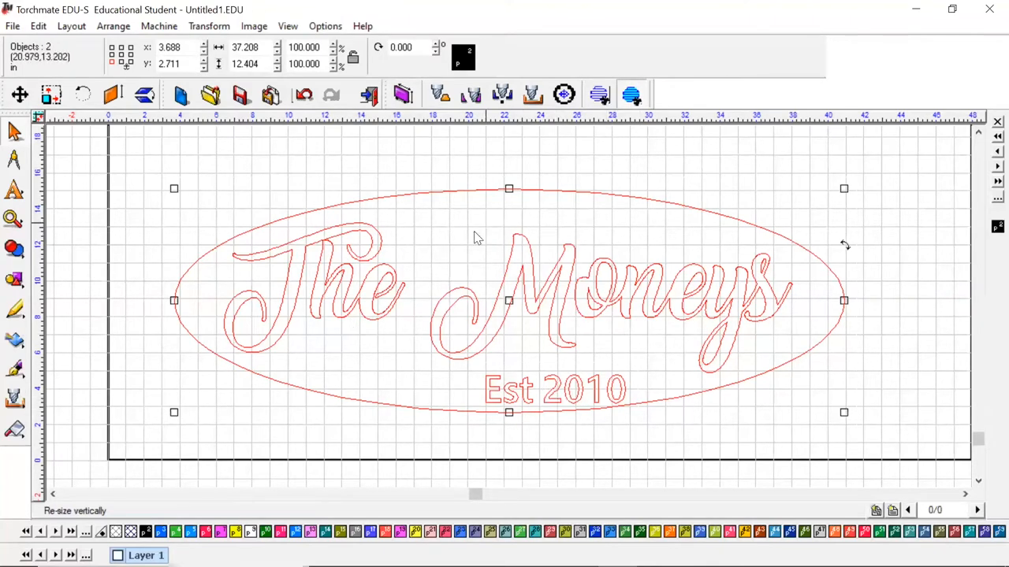
click(441, 236)
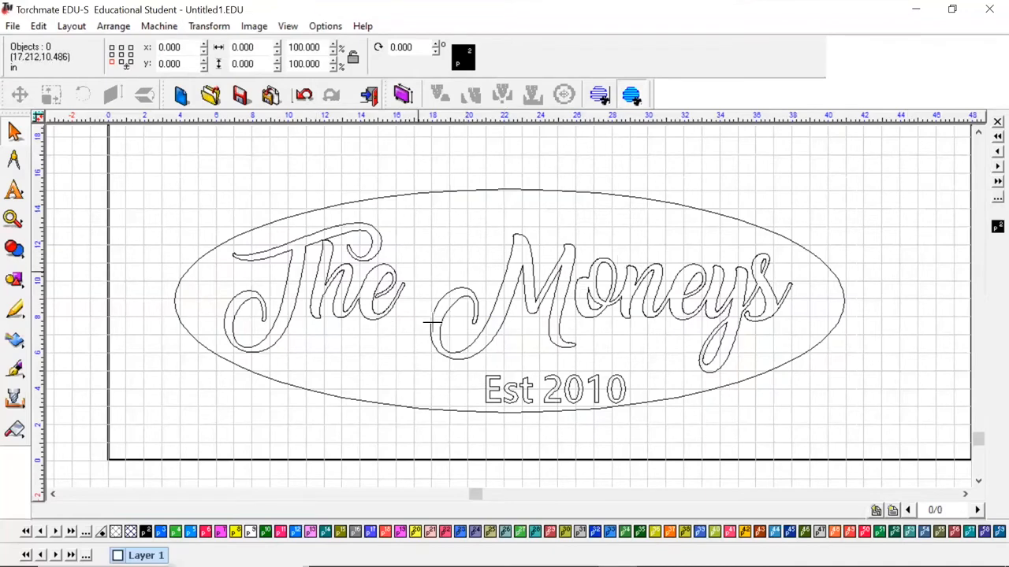
Step: Break the combined oval-and-lettering shape into separate paths with Arrange > Break Path
click(388, 293)
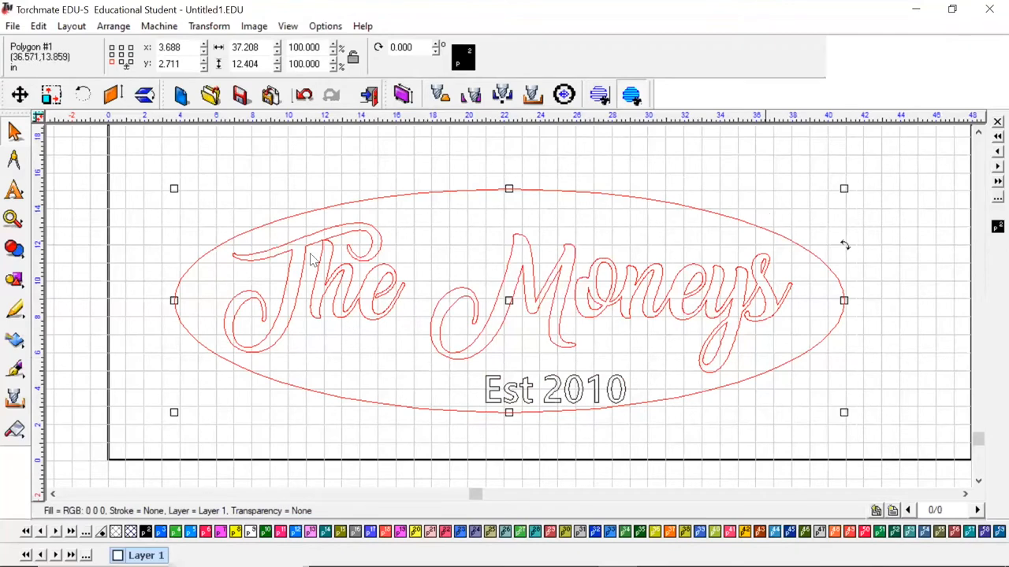
click(114, 26)
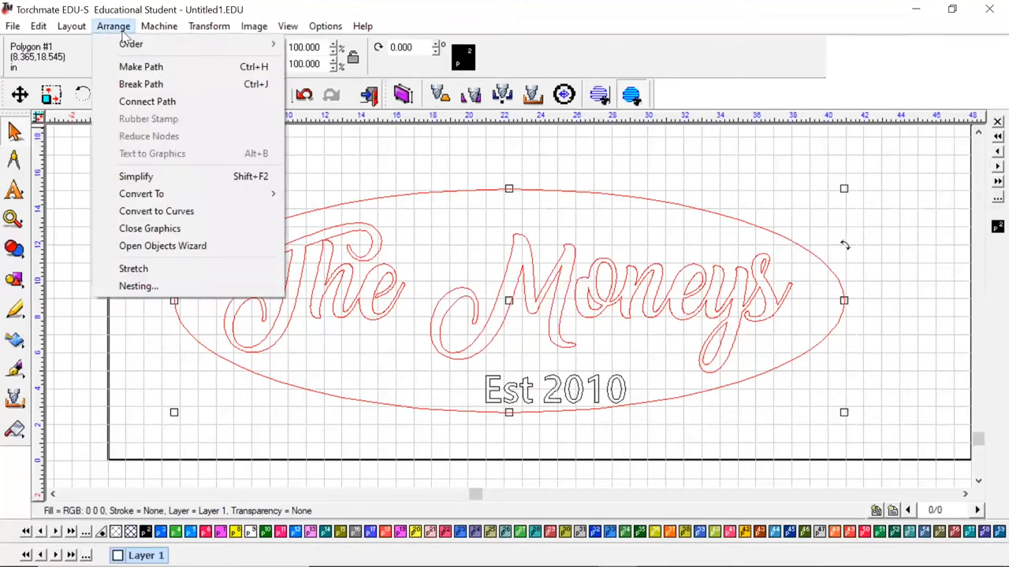
click(182, 84)
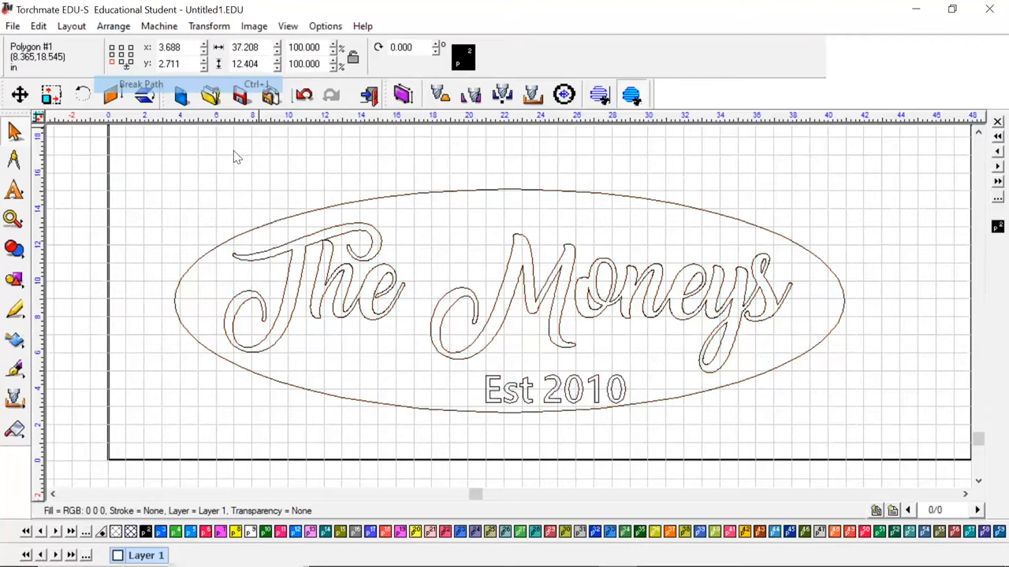
Step: Verify the e, Th and M letters are separate pieces, ending with Est 2010 selected
click(386, 351)
click(387, 343)
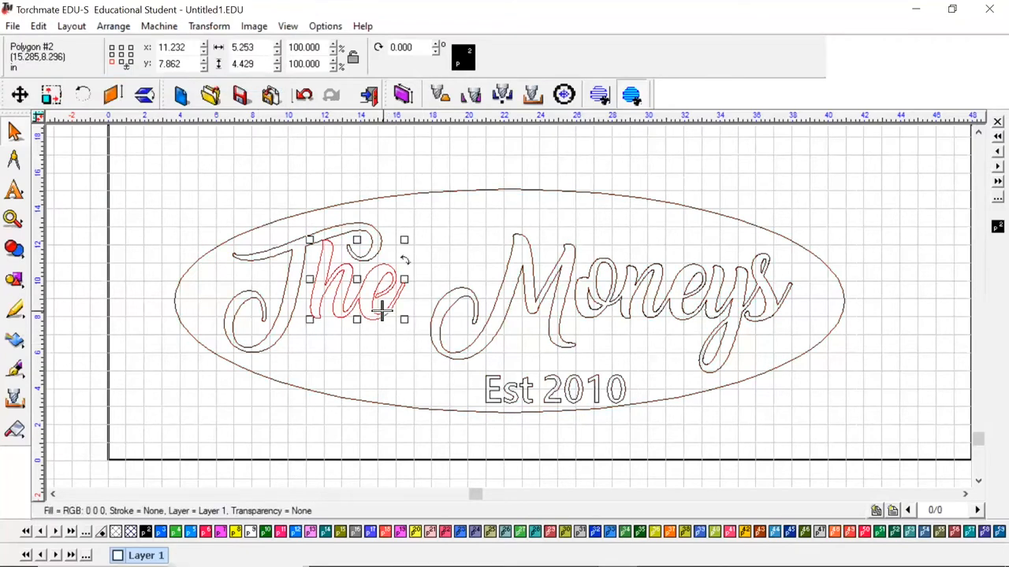
click(299, 334)
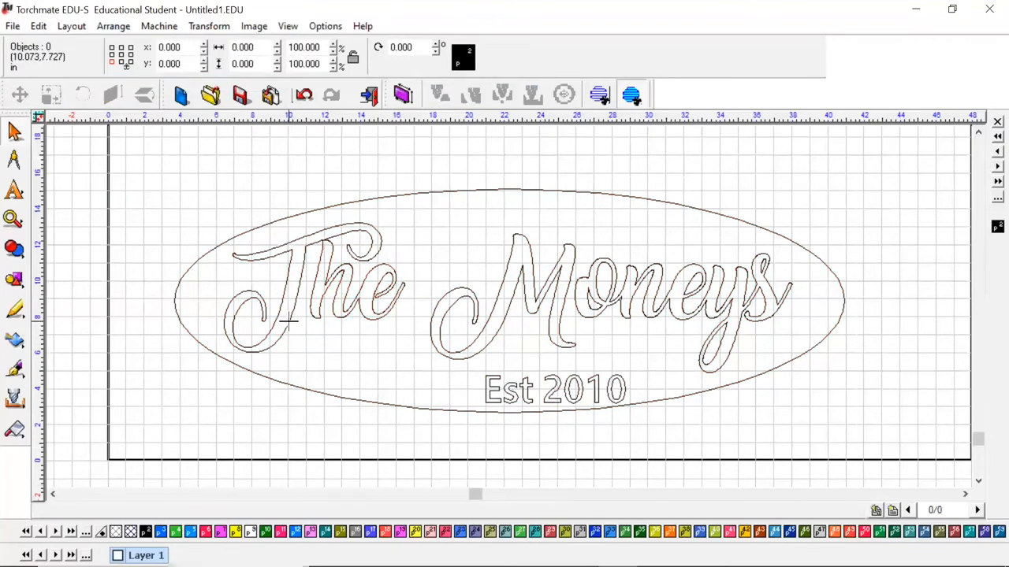
click(300, 335)
click(441, 340)
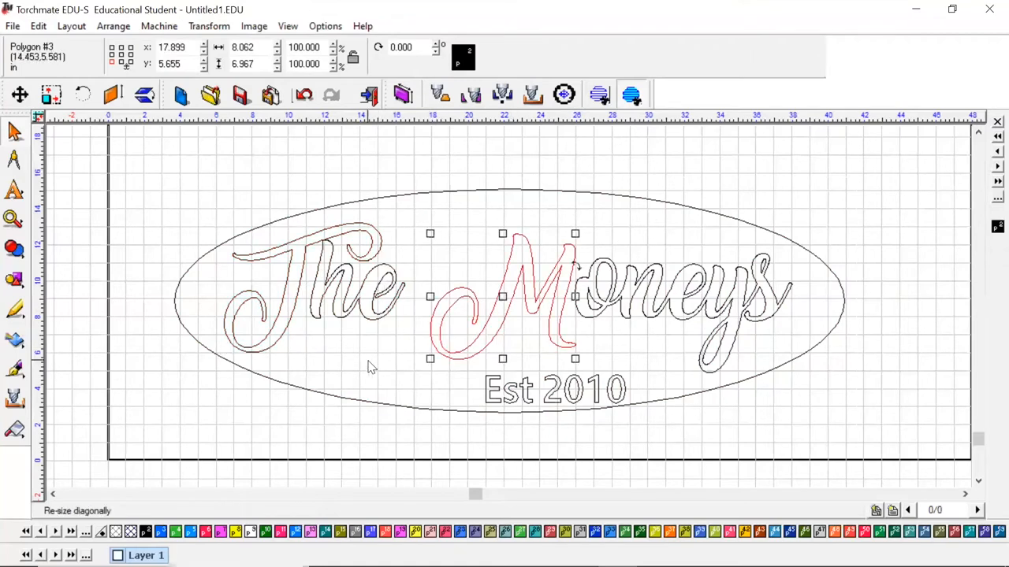
click(552, 390)
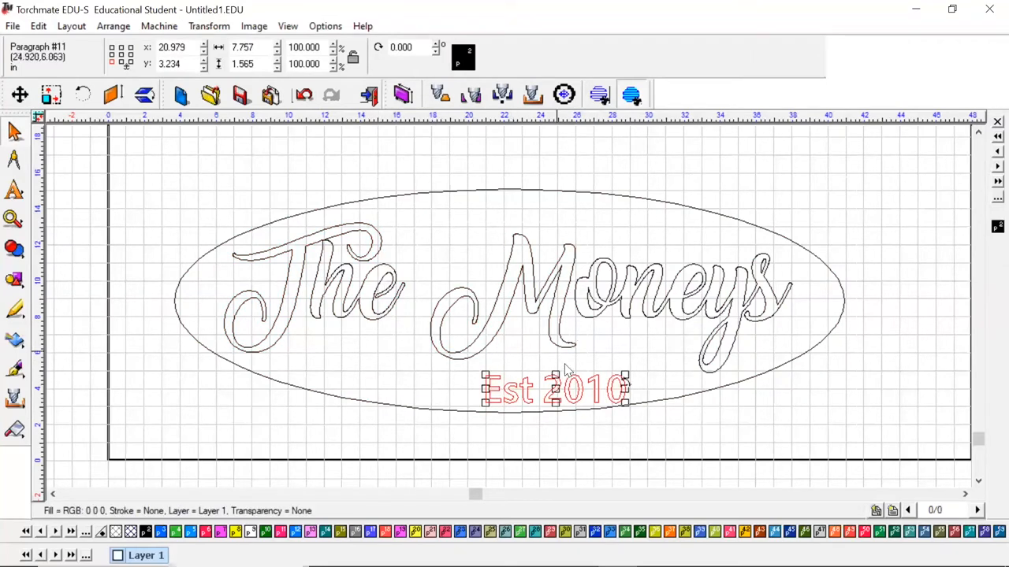
Step: Centre Est 2010 above the oval's bottom curve and select it together with the oval
drag(556, 388, 504, 391)
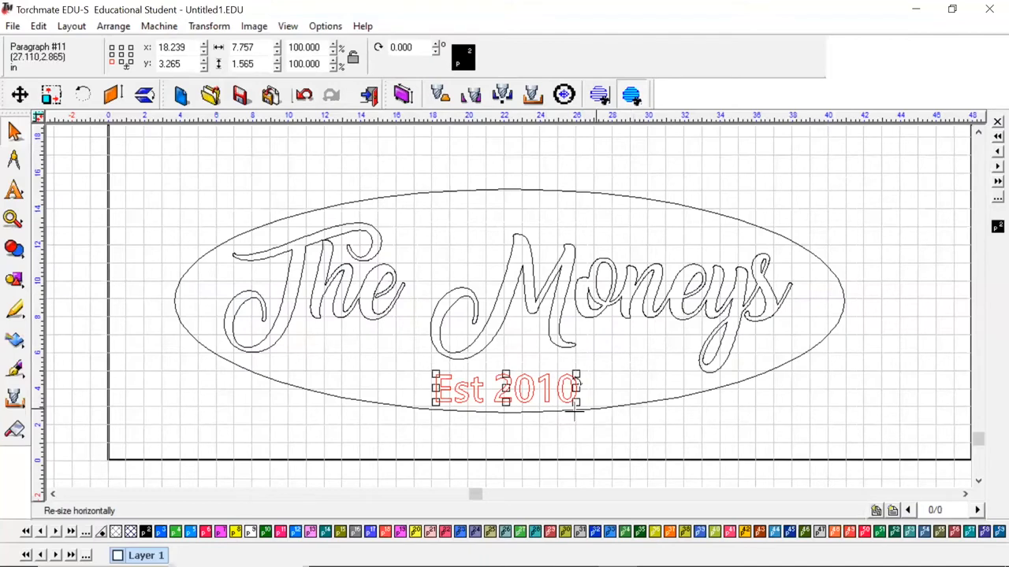
shift+click(617, 405)
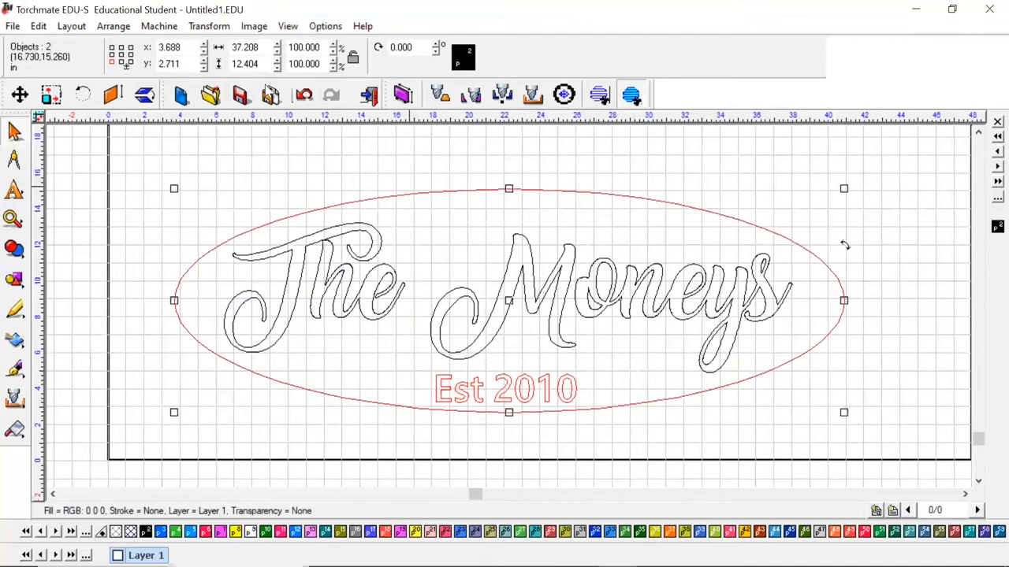
Step: Start Transform > Fit Text to Path for Est 2010 and the oval
click(214, 30)
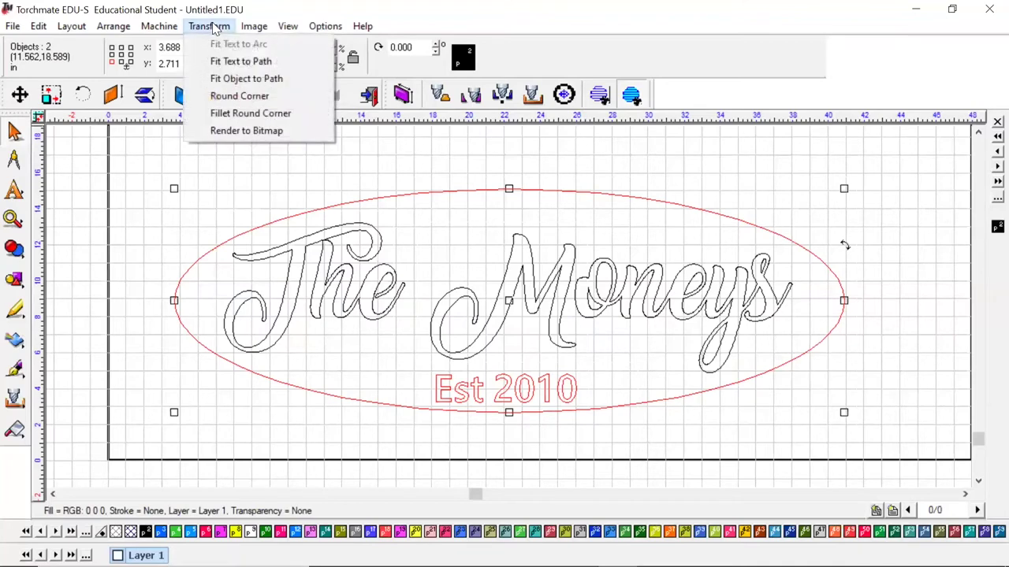
click(242, 62)
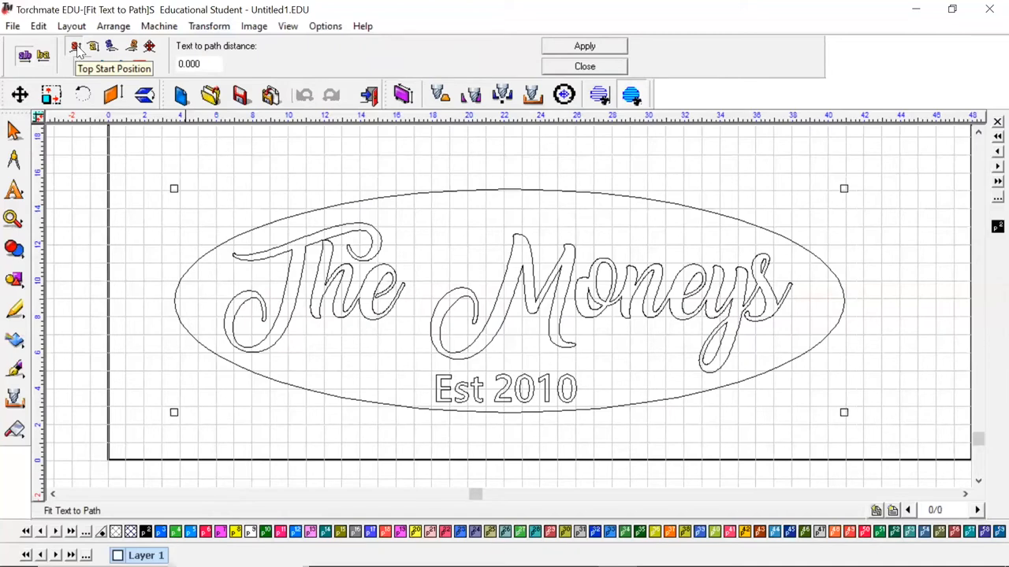
Step: Fit Est 2010 to the oval path and apply placement options until it sits inside the bottom curve
click(585, 46)
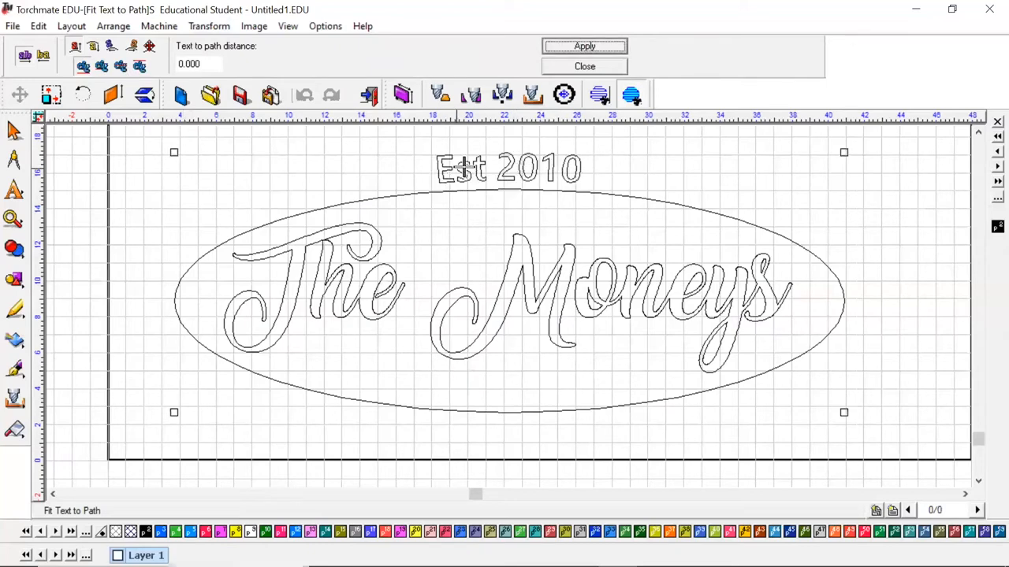
click(76, 47)
click(93, 47)
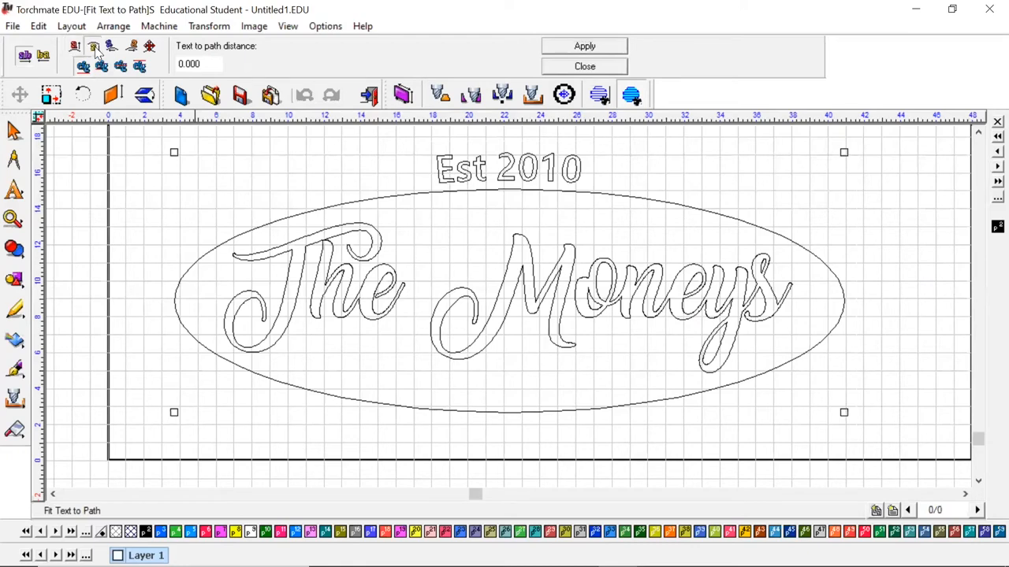
click(591, 49)
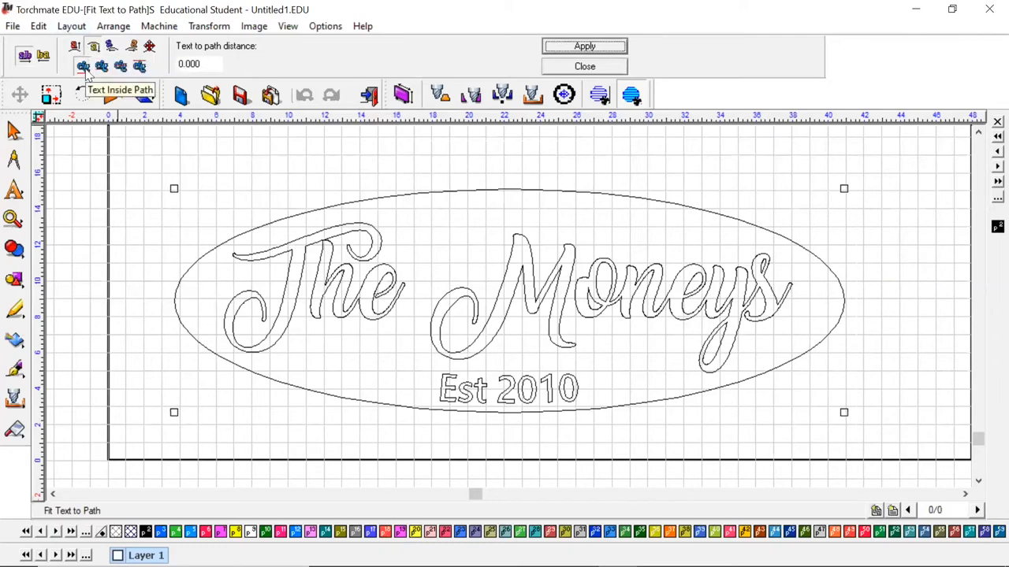
Step: Try the Text Outside Path placement and pick a different start position
click(141, 67)
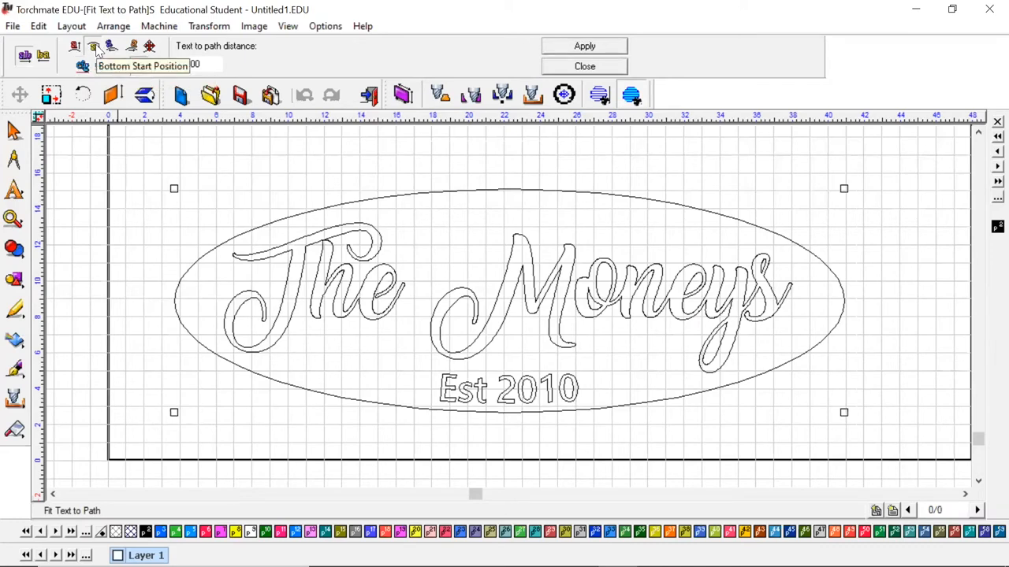
click(584, 47)
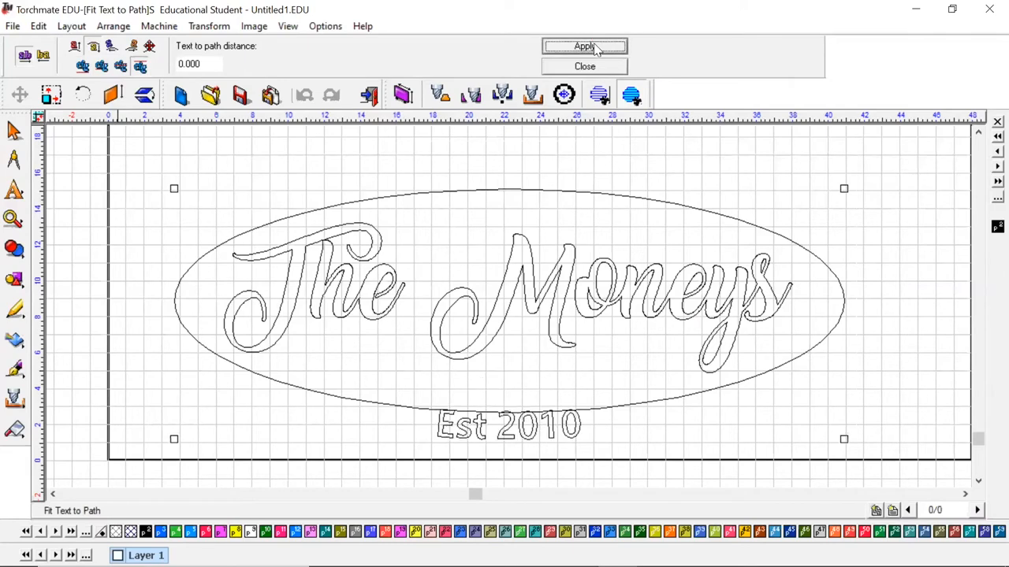
click(111, 47)
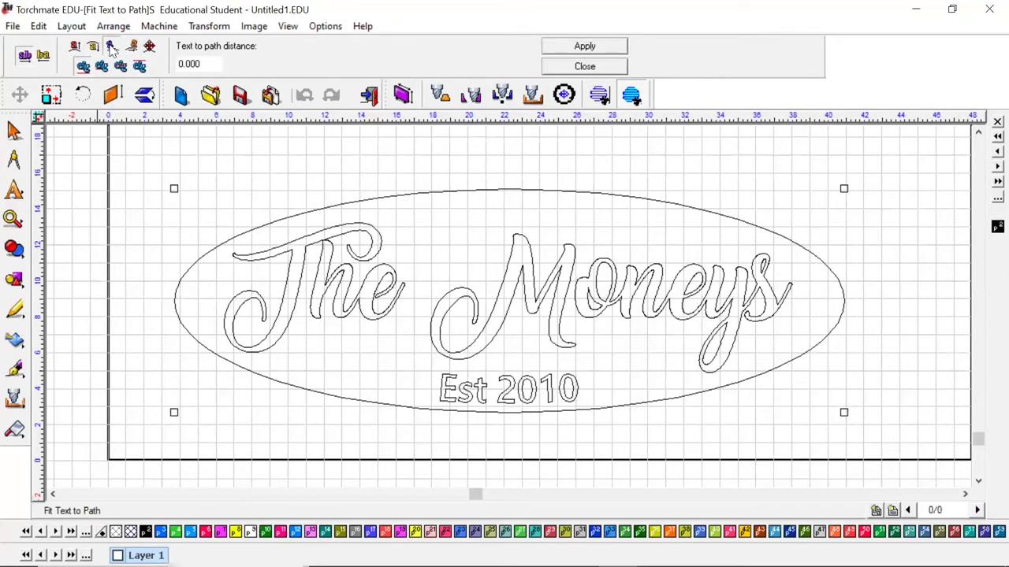
Step: Try left, right, bottom-centre and top start positions for Est 2010 along the oval
click(584, 46)
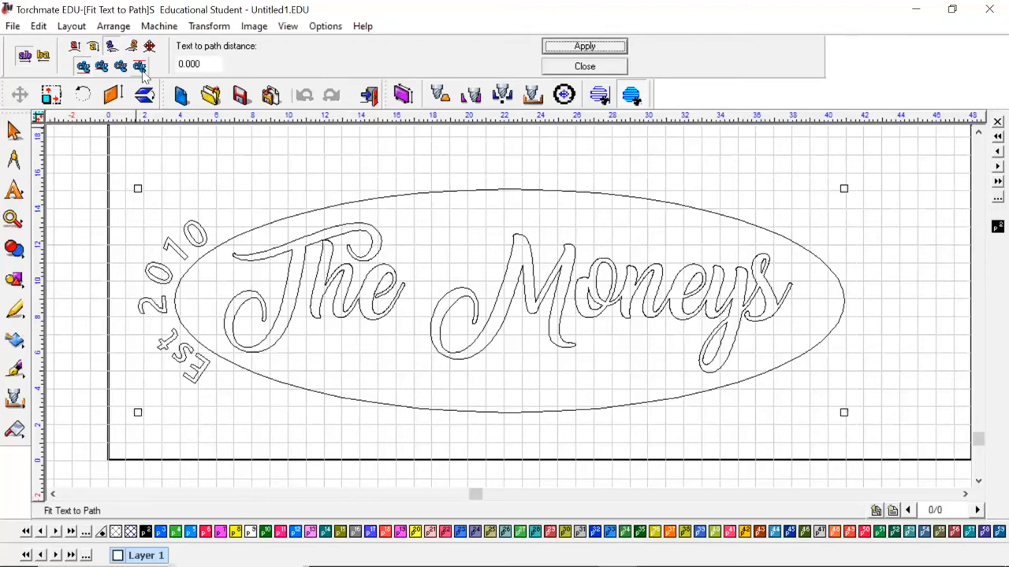
click(134, 47)
click(584, 46)
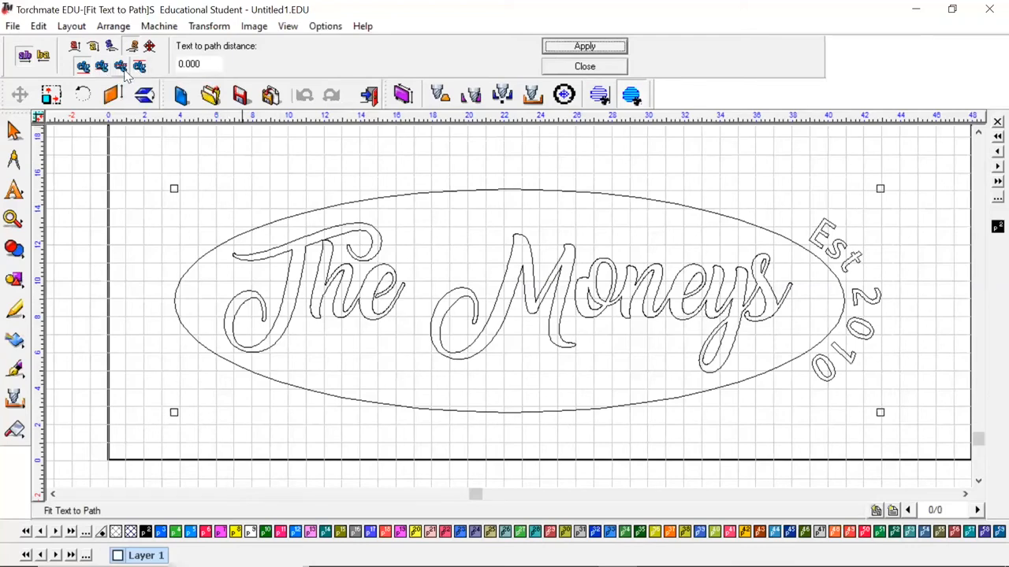
click(587, 46)
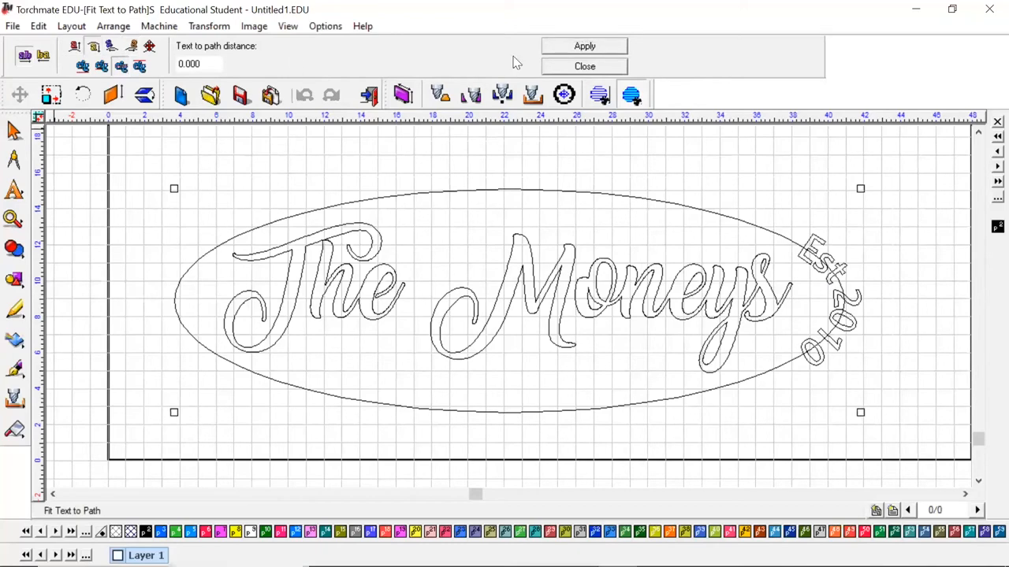
click(584, 46)
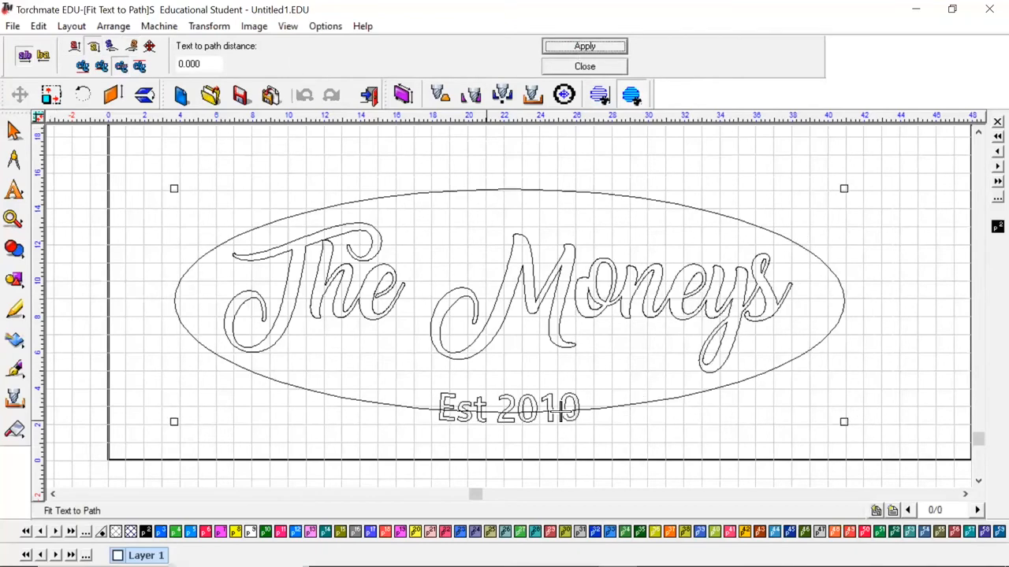
click(111, 46)
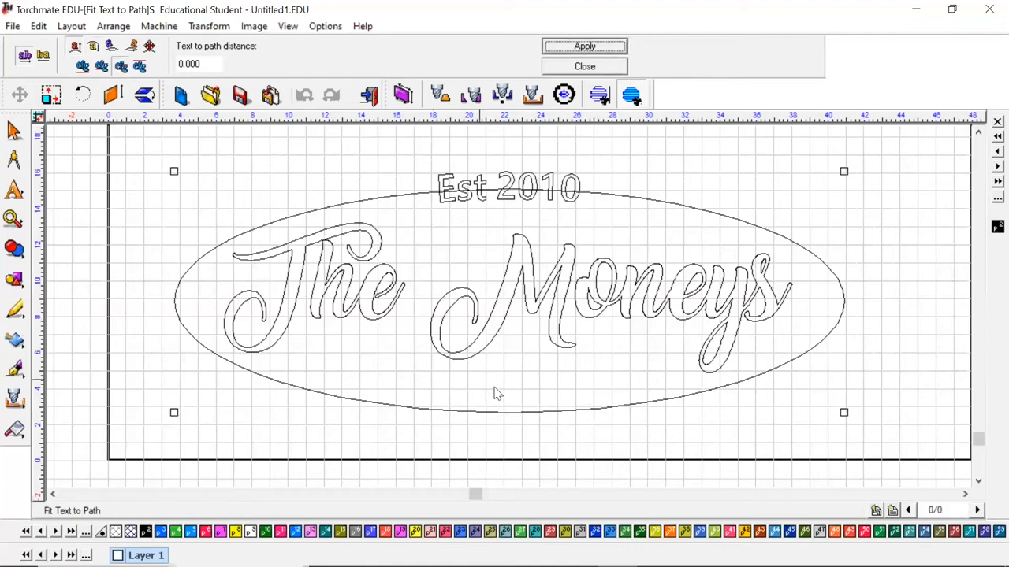
Step: Settle on Bottom Start Position so Est 2010 curves inside the oval's bottom, and close the fitting
click(96, 46)
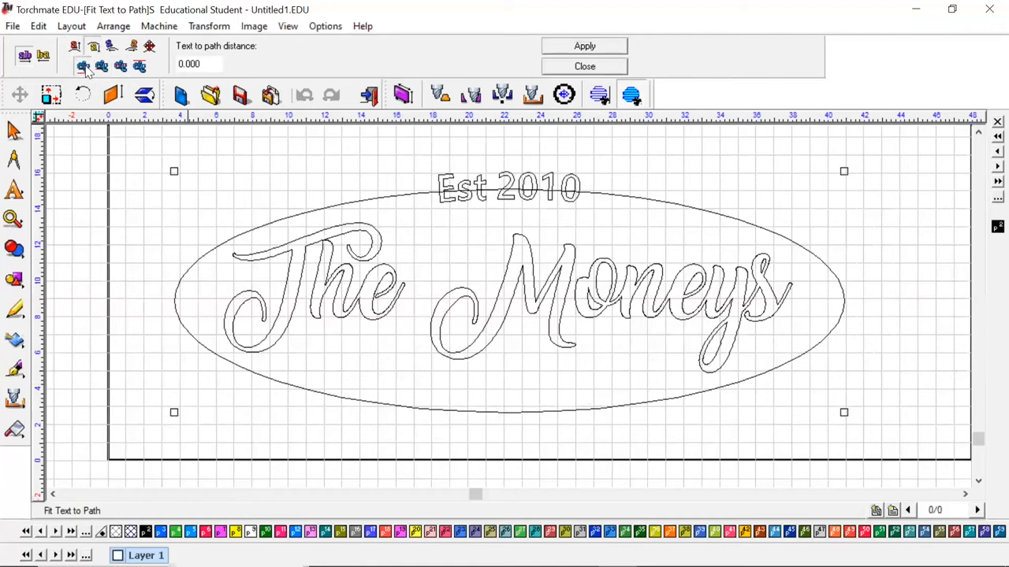
click(585, 46)
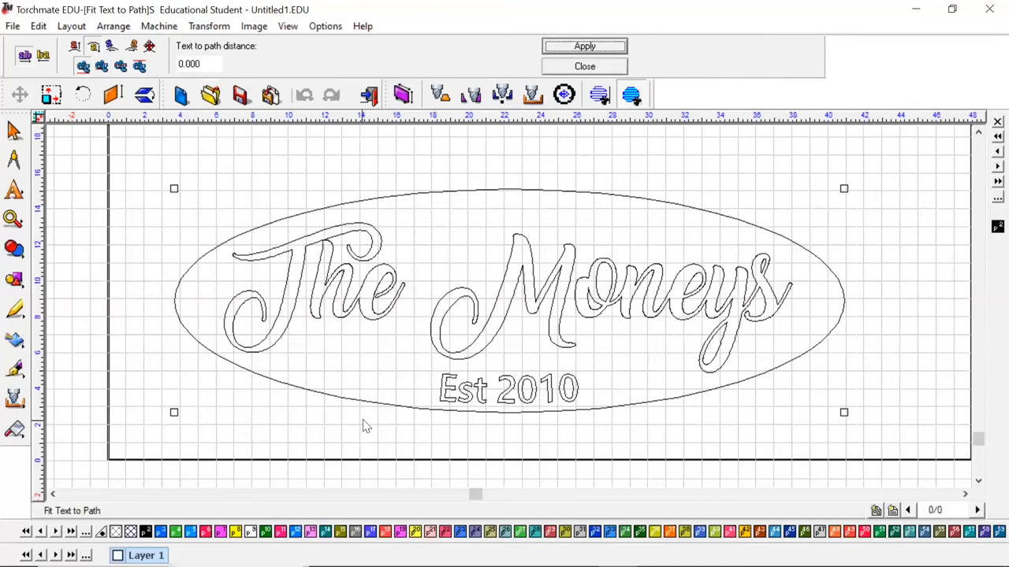
click(617, 67)
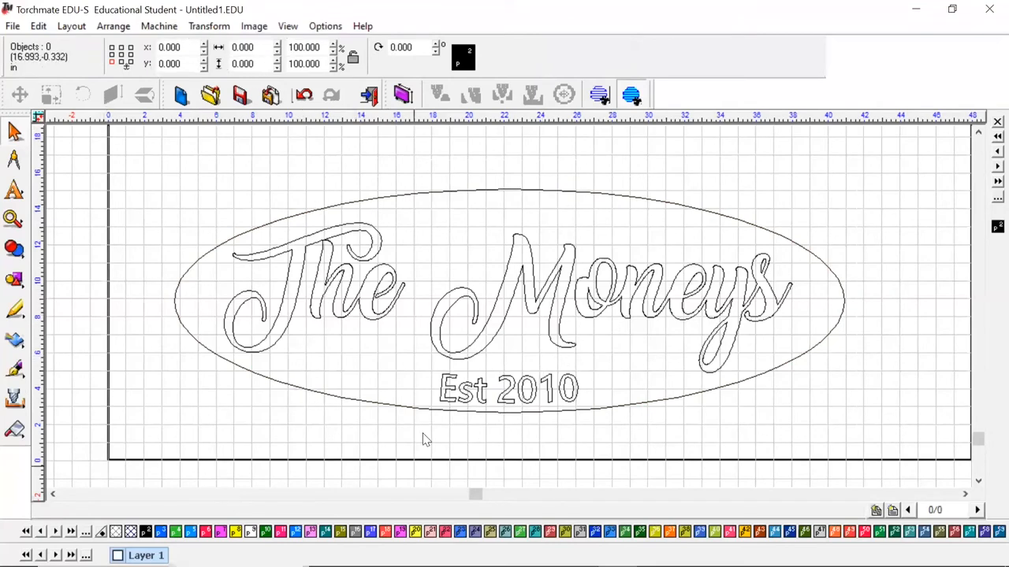
Step: Select the Est 2010 text on its own and zoom in close on it
click(394, 407)
click(418, 384)
click(461, 386)
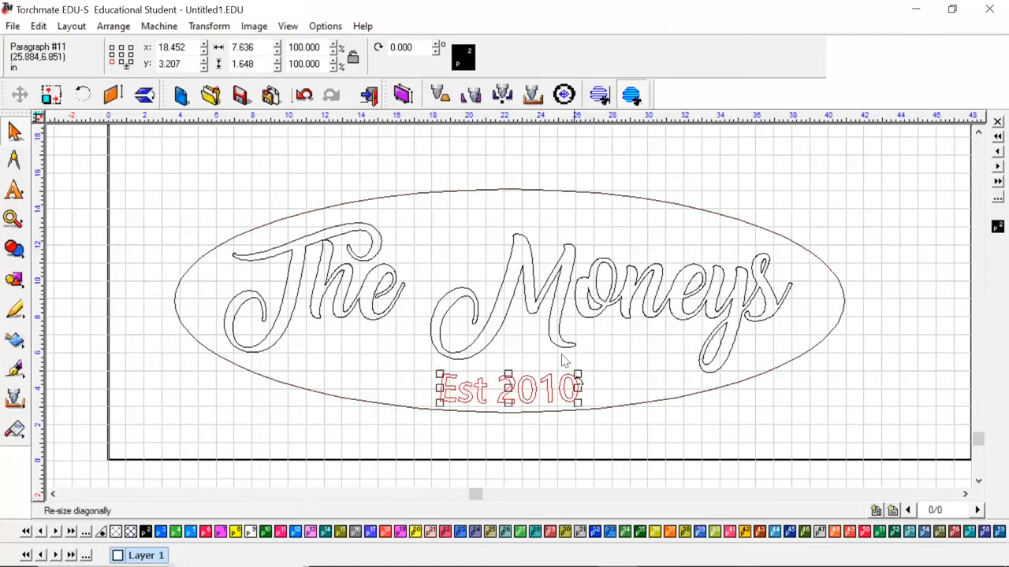
scroll(492, 406, up, 4)
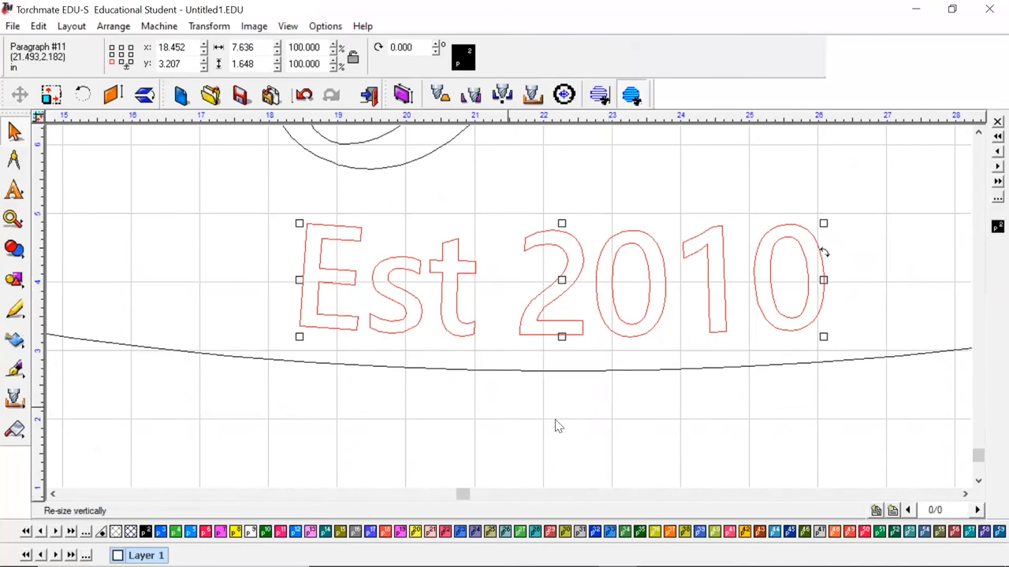
Step: Convert the Est 2010 text into graphic outlines with Arrange > Text to Graphics
click(574, 429)
click(457, 311)
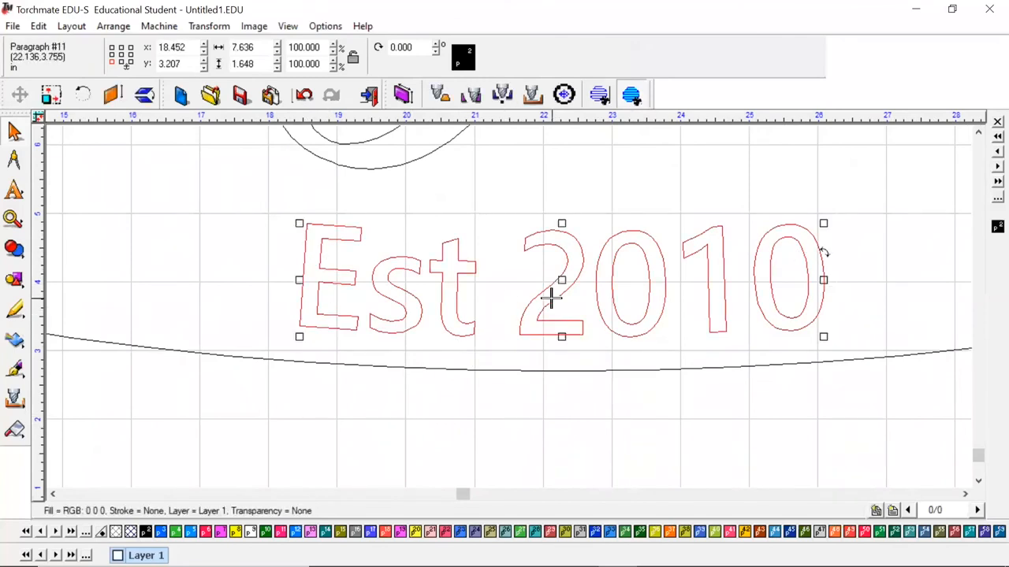
click(114, 26)
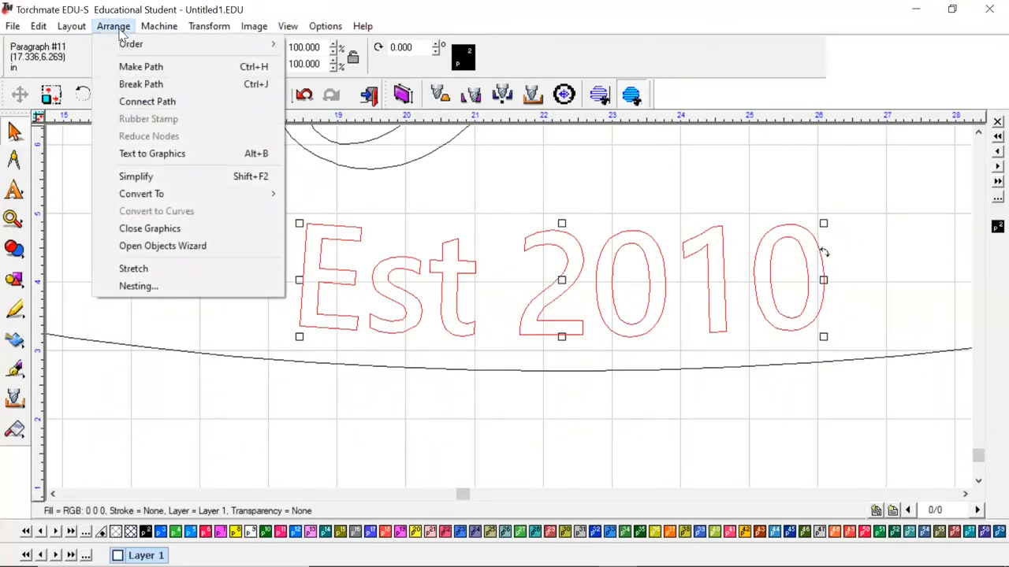
click(191, 155)
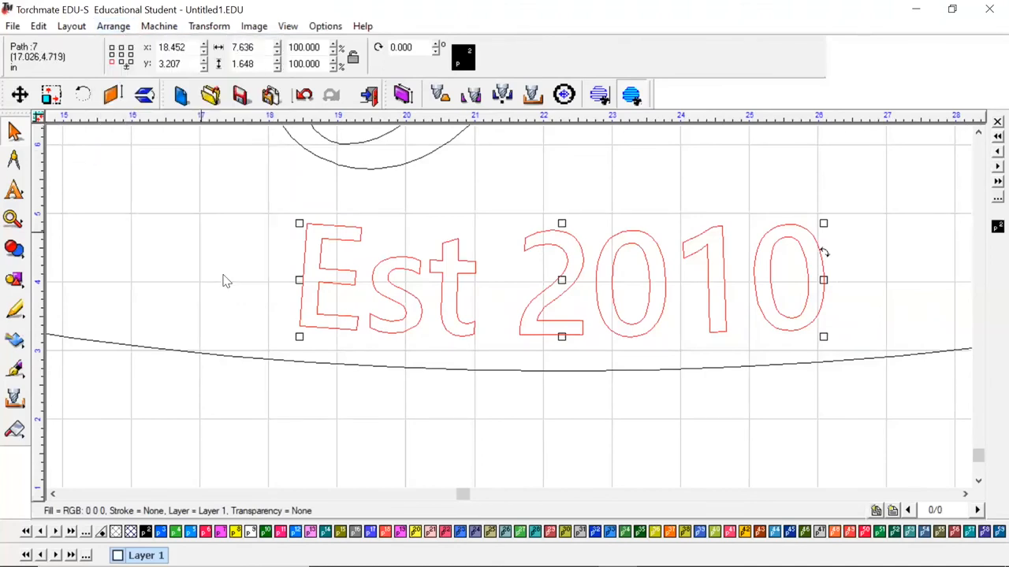
Step: Verify the E, s, t and 2 are separate shapes, then zoom out to the full design
click(225, 276)
click(339, 276)
click(398, 346)
click(395, 315)
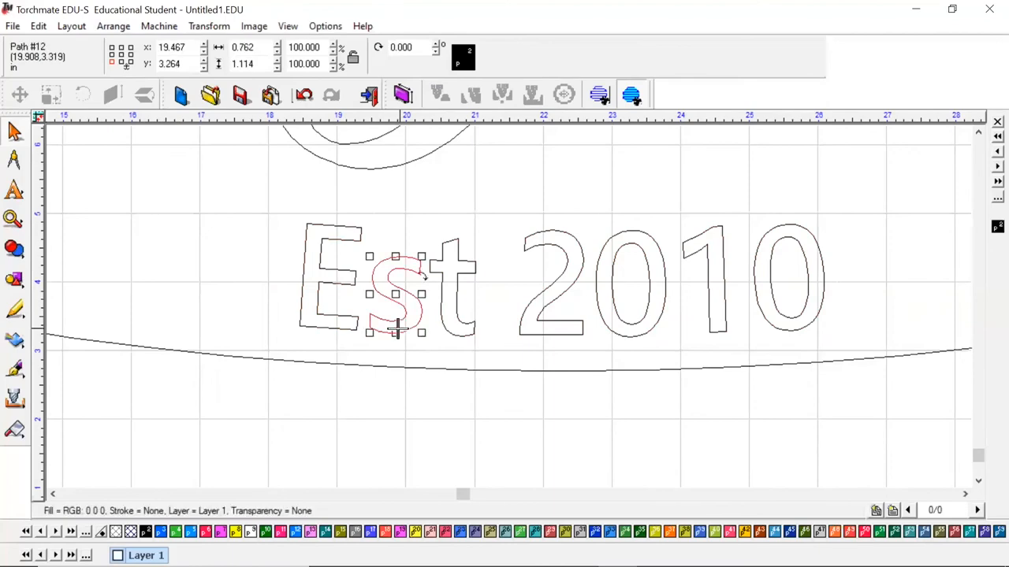
click(454, 347)
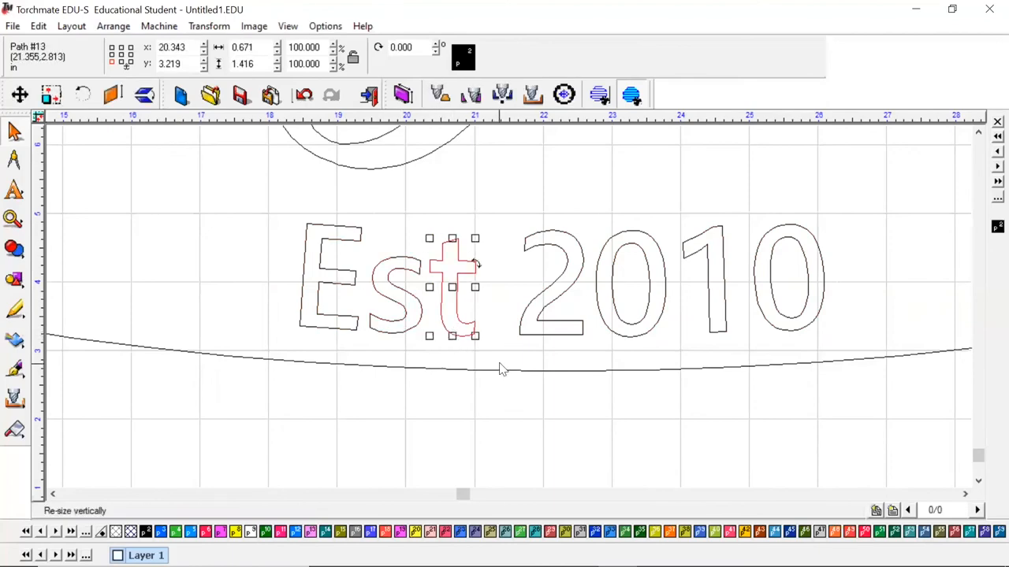
click(500, 367)
click(551, 315)
click(564, 425)
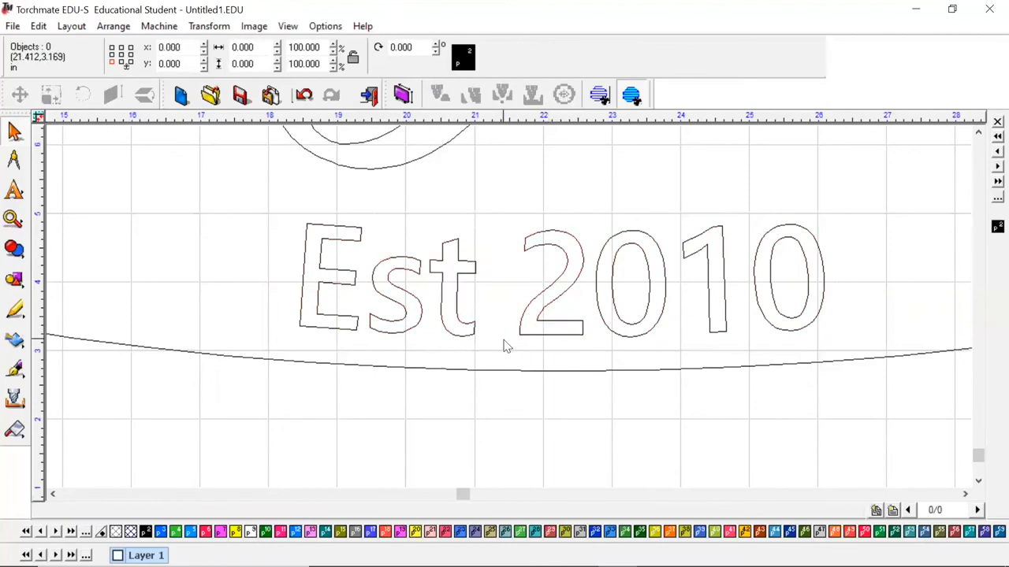
scroll(505, 339, down, 3)
scroll(512, 307, down, 3)
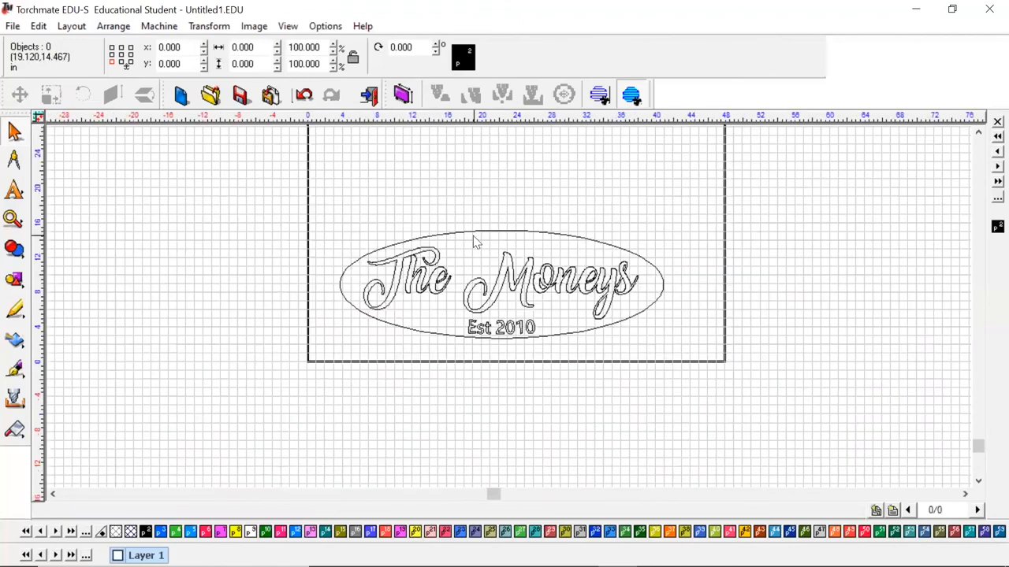